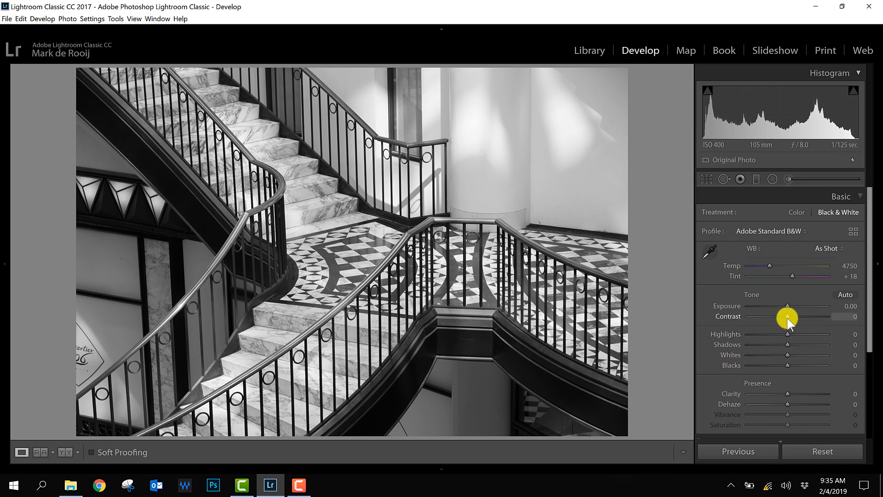
Step: Try raising the photo's Contrast to +85 and reset it to 0
left_click_drag(787, 317, 820, 316)
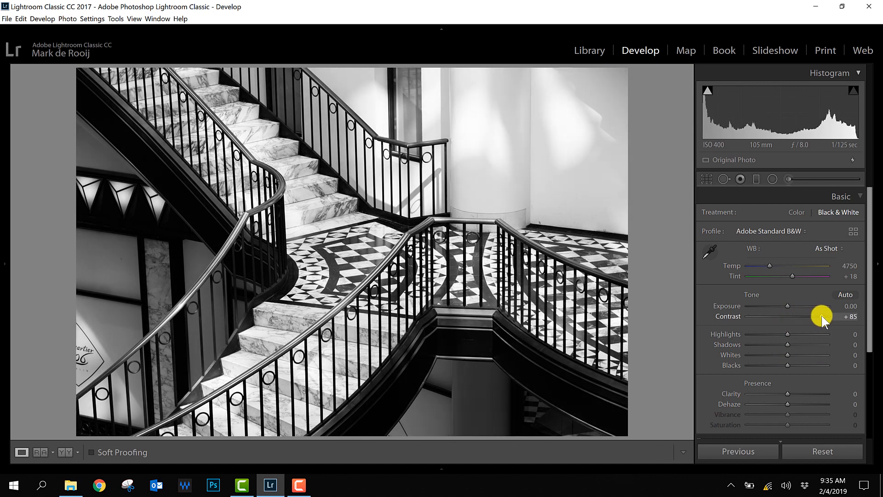
double_click(819, 316)
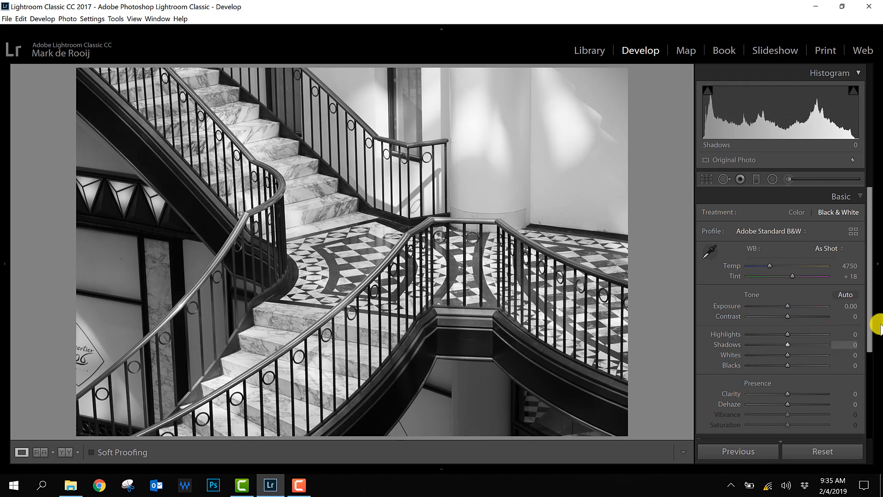
Step: Adjust the basic tone by setting Whites to +25, Blacks to −12 and Shadows to +5
left_click_drag(868, 305, 869, 323)
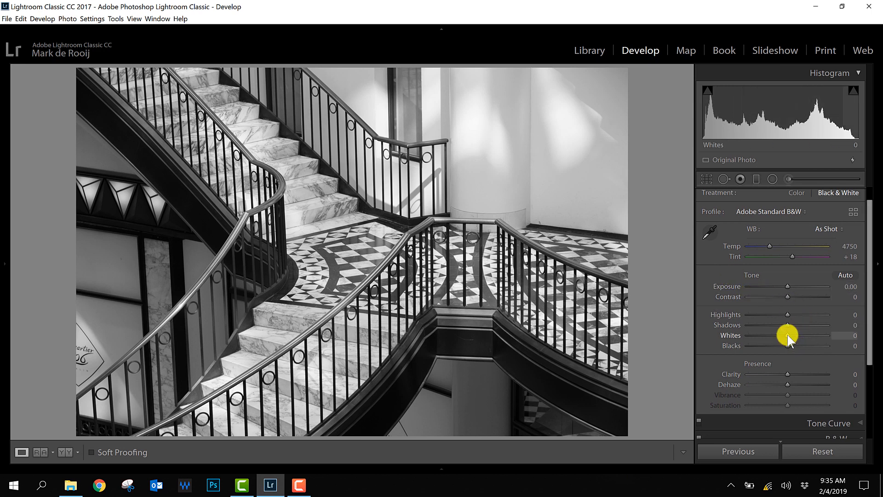
mouse_move(787, 336)
left_mouse_down()
mouse_move(801, 335)
mouse_move(775, 346)
mouse_move(782, 344)
left_mouse_up()
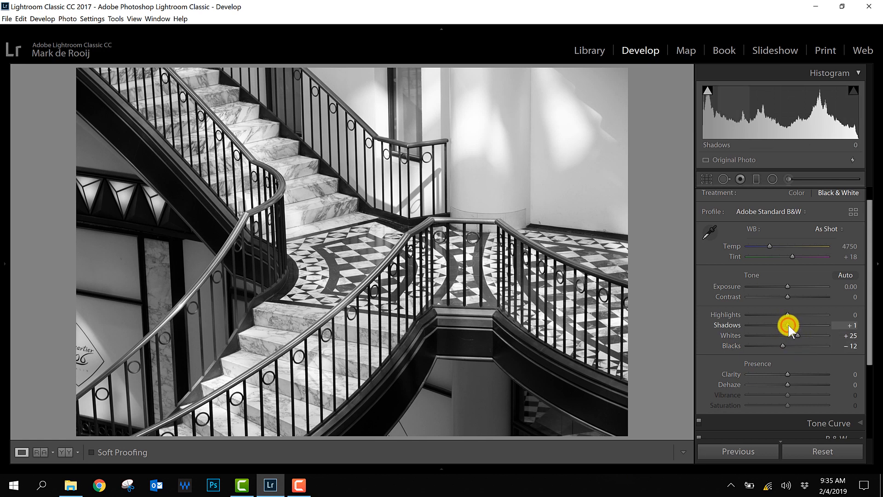
left_click_drag(788, 324, 790, 324)
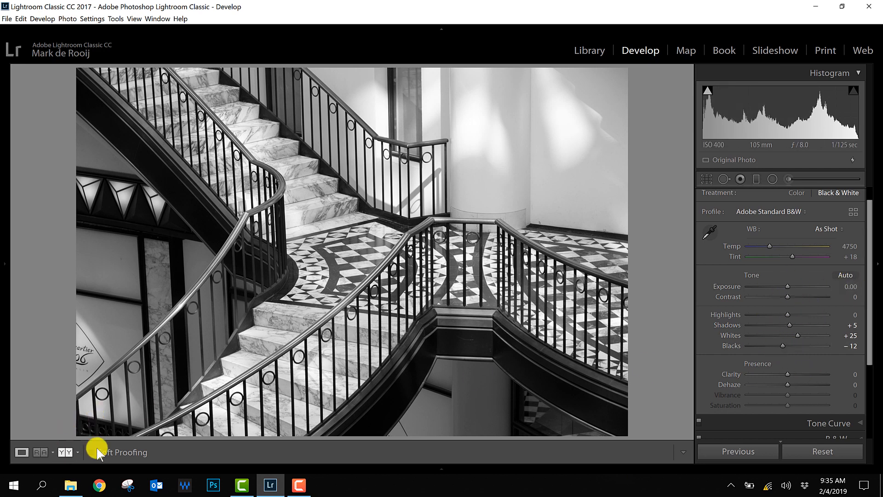
Step: Shape the tone curve regions with Highlights at +3, Shadows at +16 and Lights at −4
left_click_drag(869, 258, 838, 329)
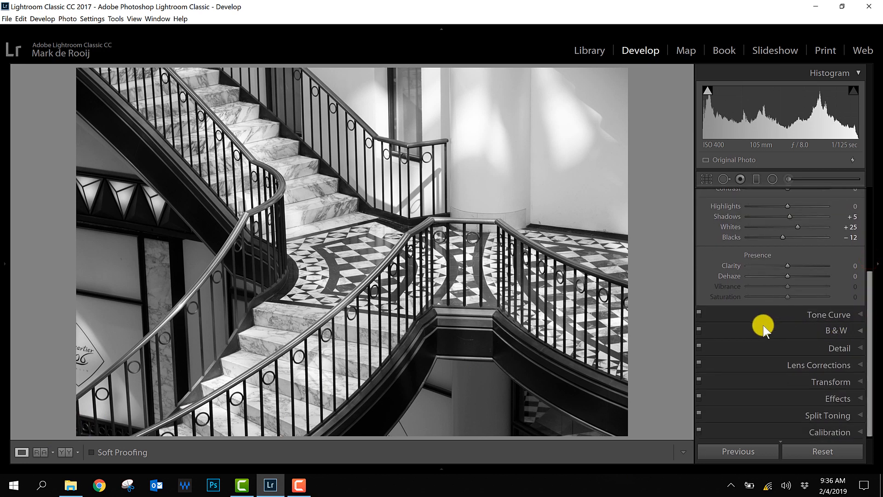
left_click(784, 314)
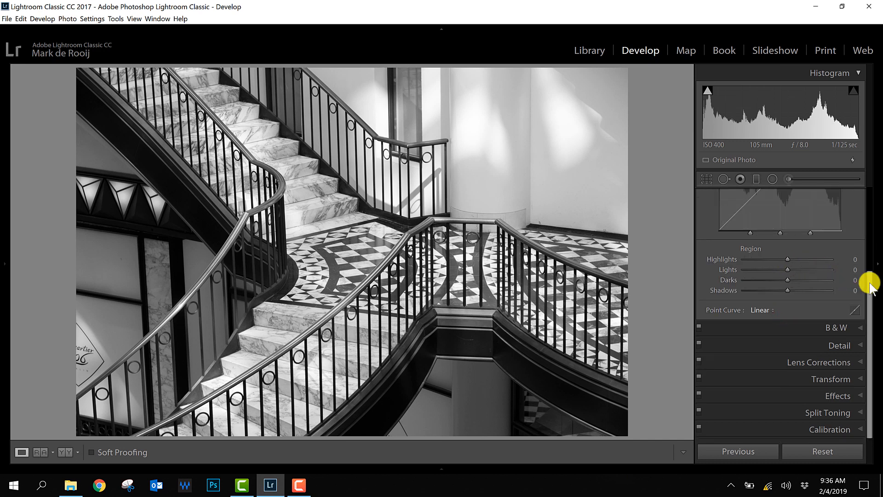
left_click_drag(867, 276, 863, 241)
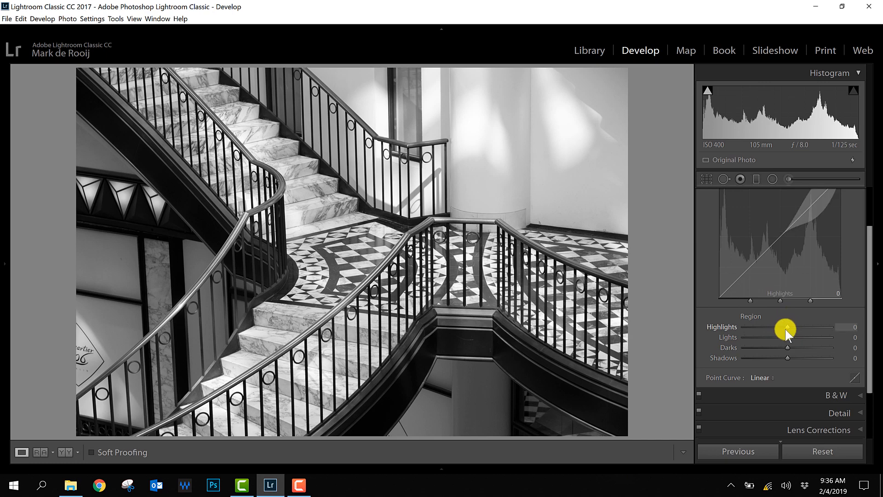
mouse_move(787, 324)
left_mouse_down()
mouse_move(817, 326)
mouse_move(761, 330)
mouse_move(788, 327)
left_mouse_up()
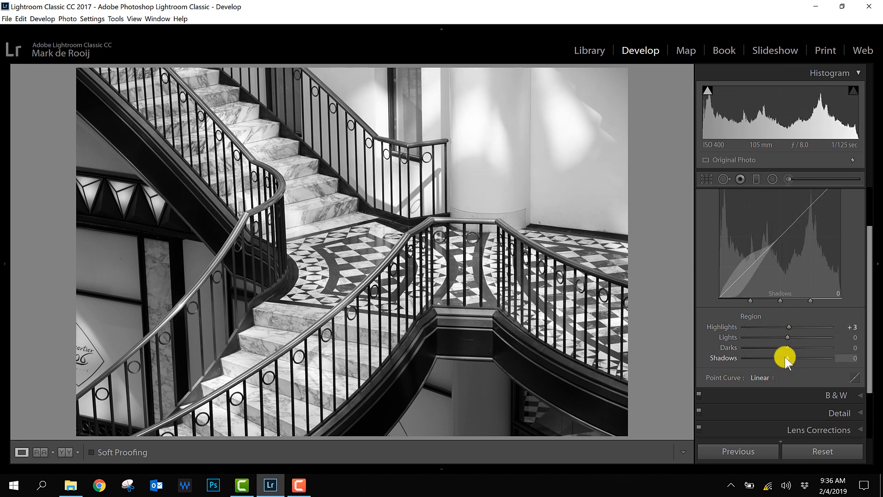
mouse_move(788, 357)
left_mouse_down()
mouse_move(830, 359)
mouse_move(794, 360)
left_mouse_up()
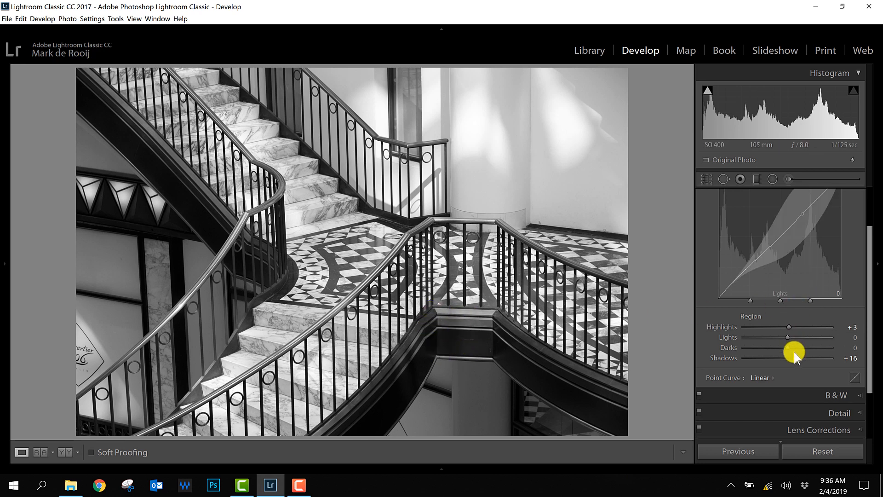
mouse_move(788, 337)
left_mouse_down()
mouse_move(772, 338)
mouse_move(785, 338)
left_mouse_up()
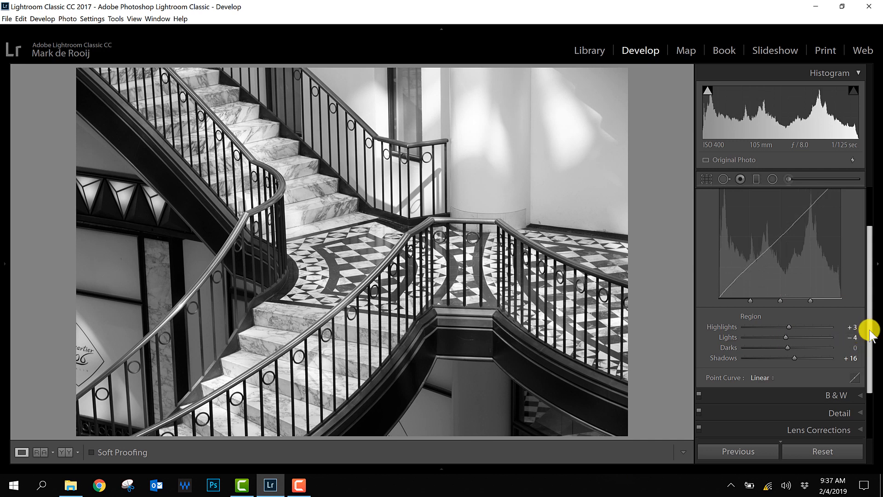
Step: Compare the photo with and without the tone curve adjustments
left_click_drag(870, 329, 843, 286)
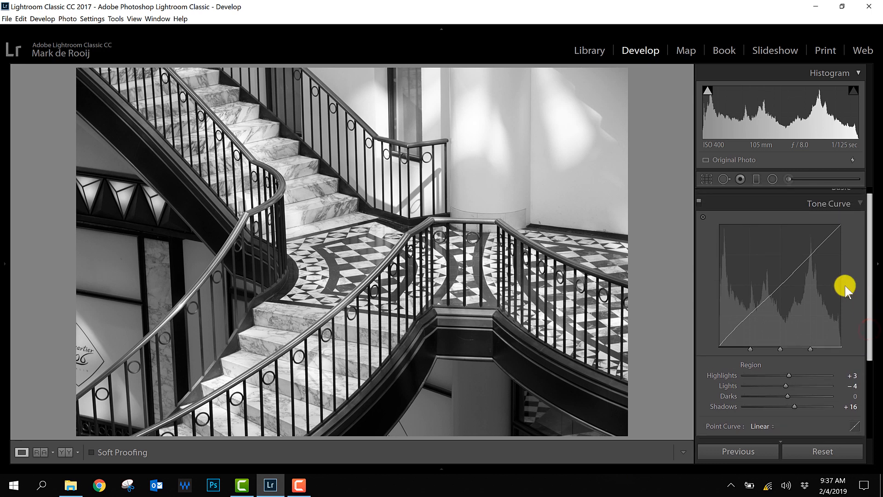
left_click(697, 203)
left_click(698, 202)
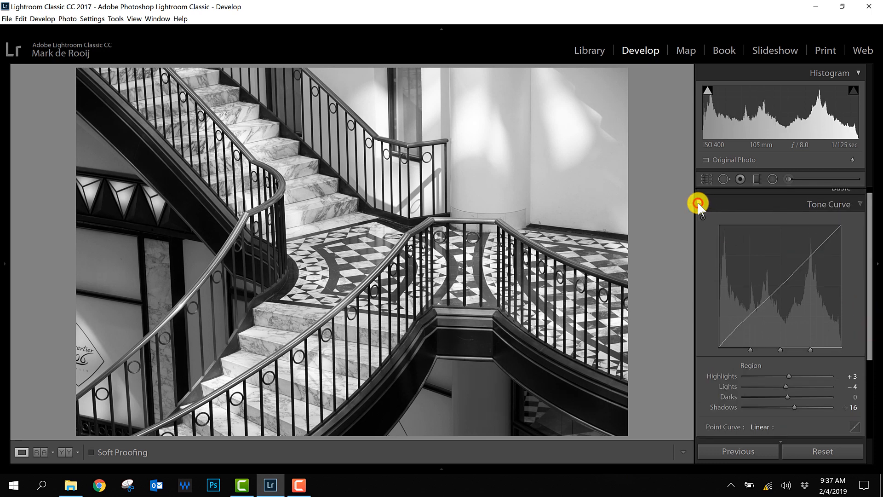
left_click(698, 202)
left_click(698, 202)
left_click(697, 202)
left_click(698, 203)
Step: Try setting Blue to +50 in the black and white mix
left_click_drag(866, 233, 861, 310)
left_click(780, 329)
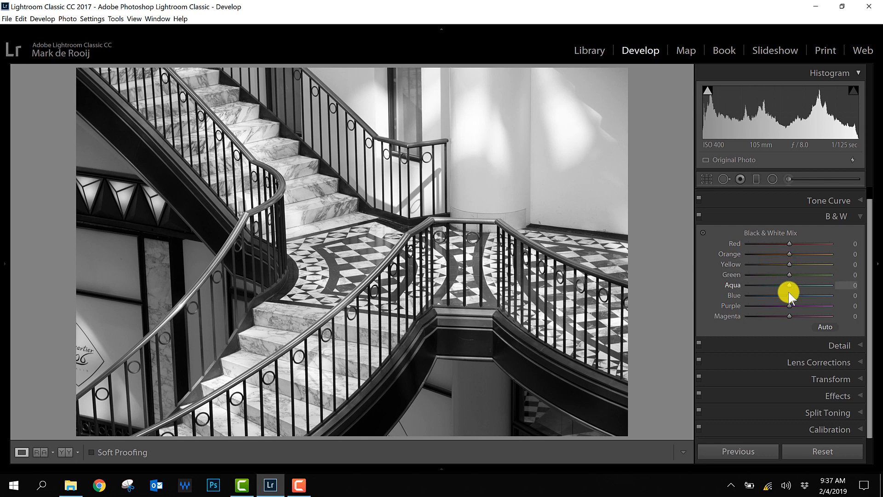
left_click_drag(788, 295, 810, 305)
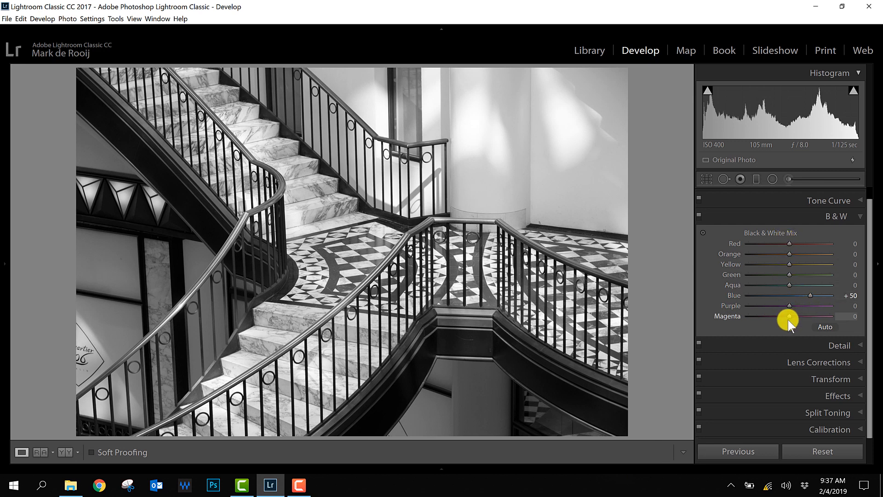
Step: Use targeted adjustment on the dark beam for Aqua −29 and Blue −91, and on the bright wall for Yellow +7 and Green −2
left_click(702, 232)
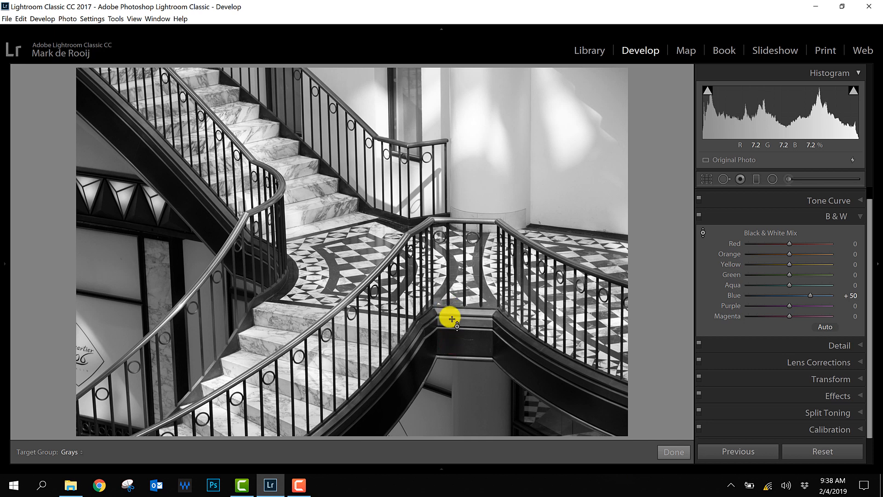
left_click_drag(455, 341, 422, 374)
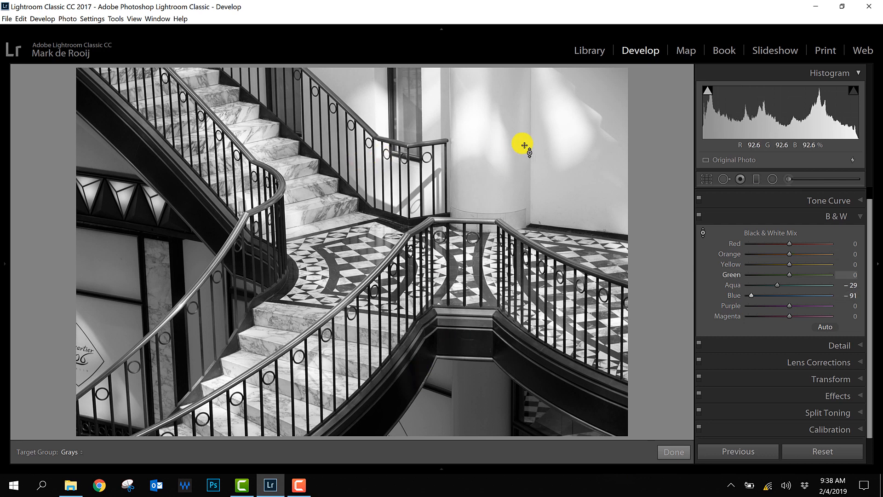
left_click_drag(601, 95, 572, 93)
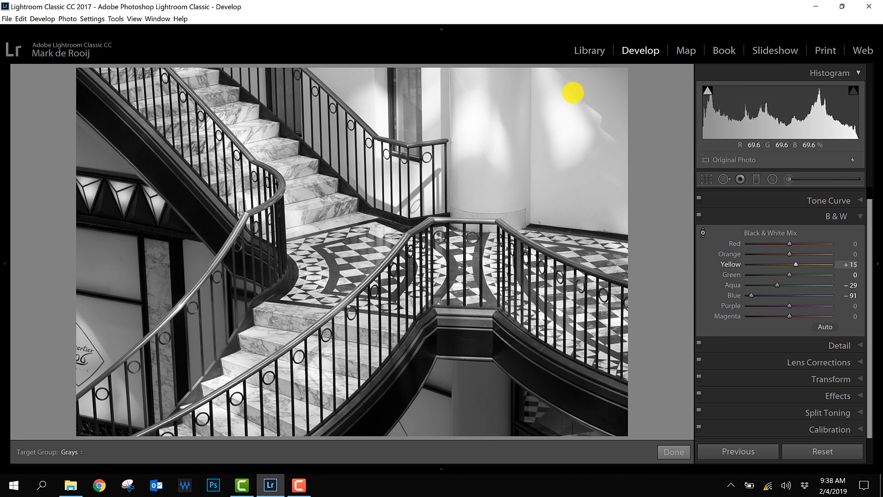
left_click_drag(573, 93, 573, 94)
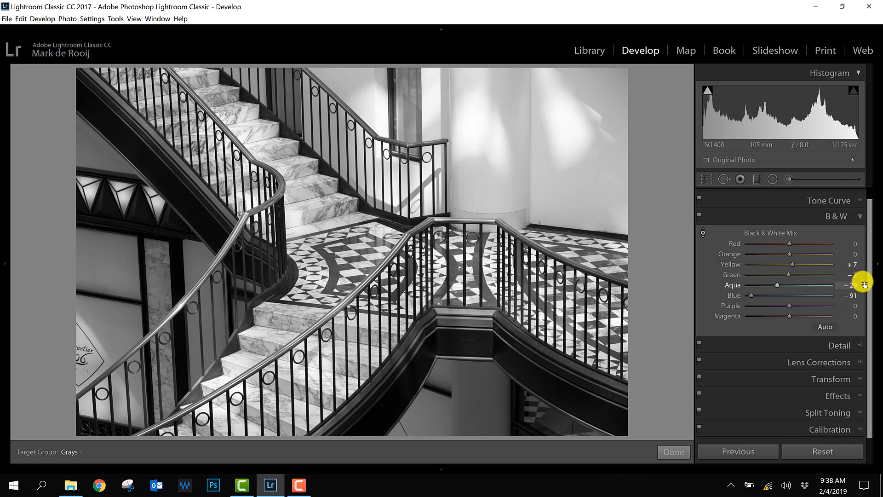
scroll(868, 257, "up", 2)
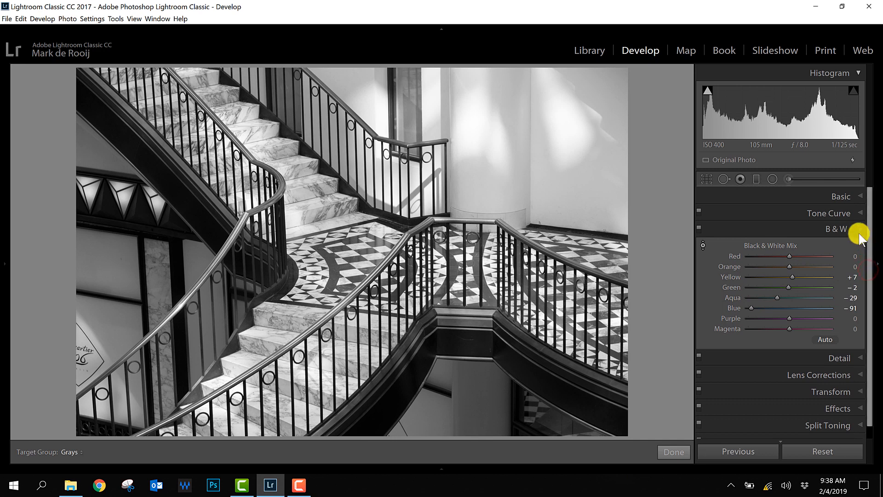
scroll(869, 228, "down", 2)
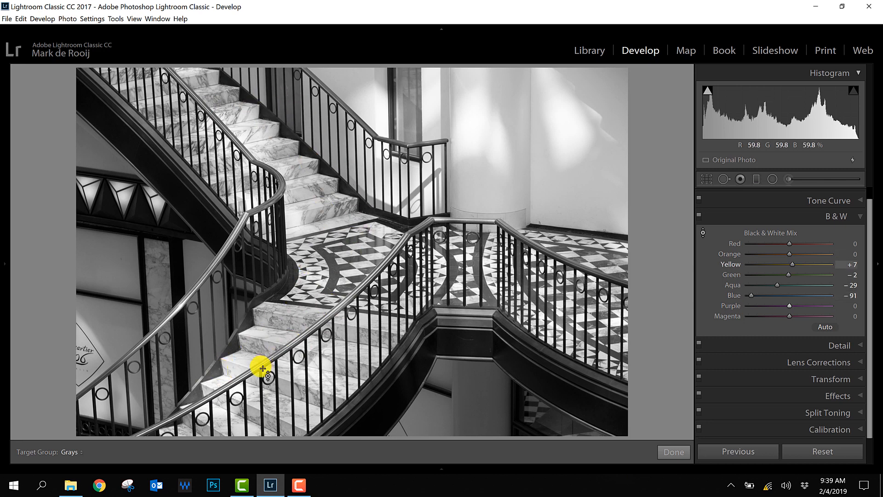
Step: Add a diagonal graduated filter over the upper-right wall with Exposure −0.38 and Highlights −24, centred on the edge of the round column
left_click(755, 178)
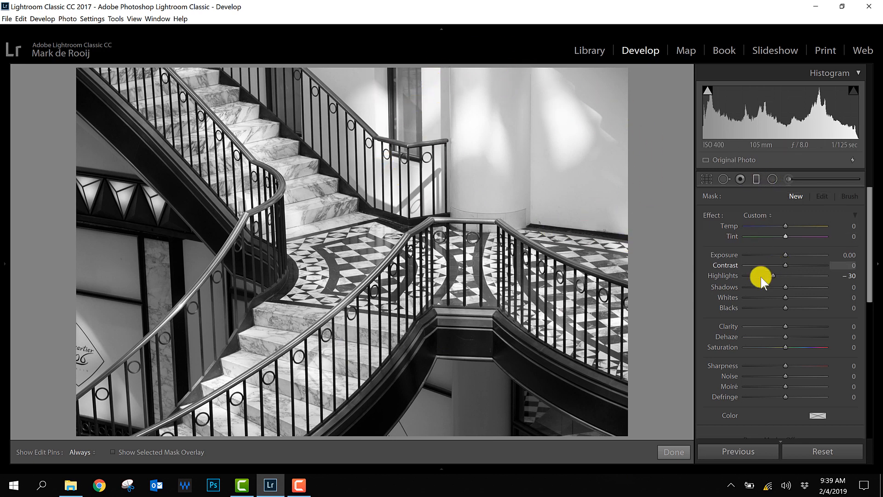
double_click(773, 276)
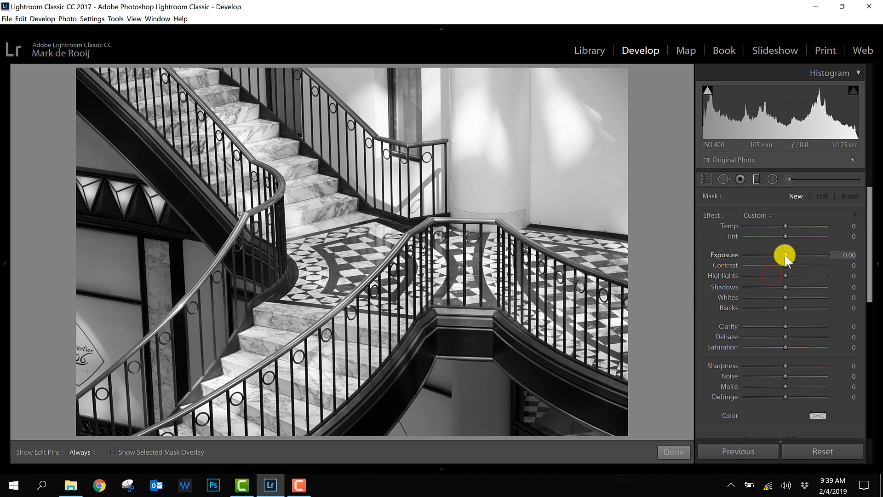
left_click(784, 254)
left_click_drag(784, 255, 781, 256)
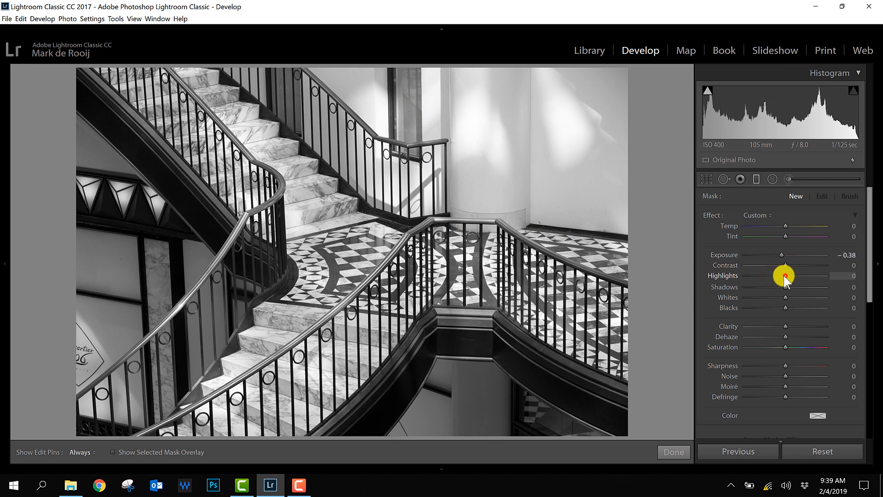
left_click_drag(784, 275, 775, 275)
left_click_drag(559, 67, 458, 183)
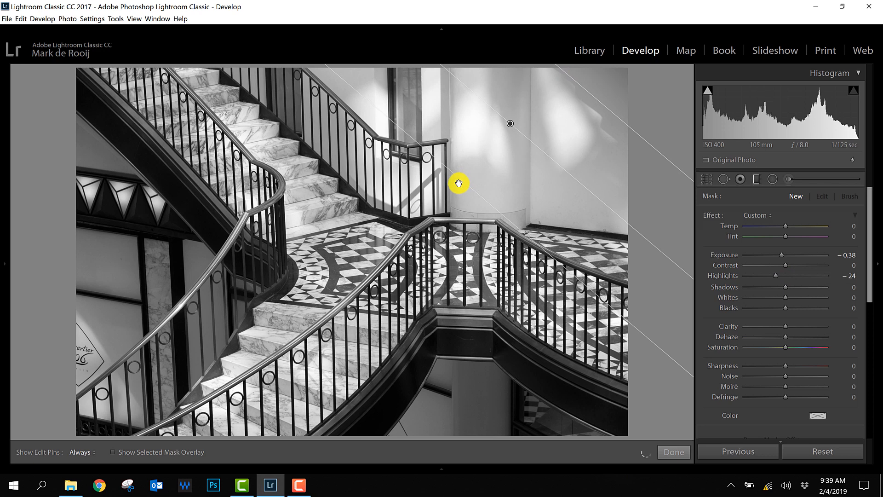
left_click_drag(506, 125, 459, 150)
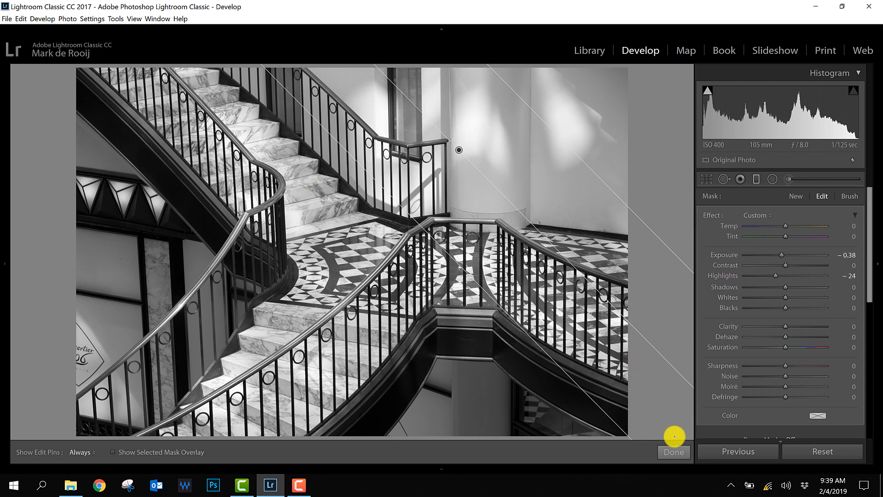
left_click(674, 452)
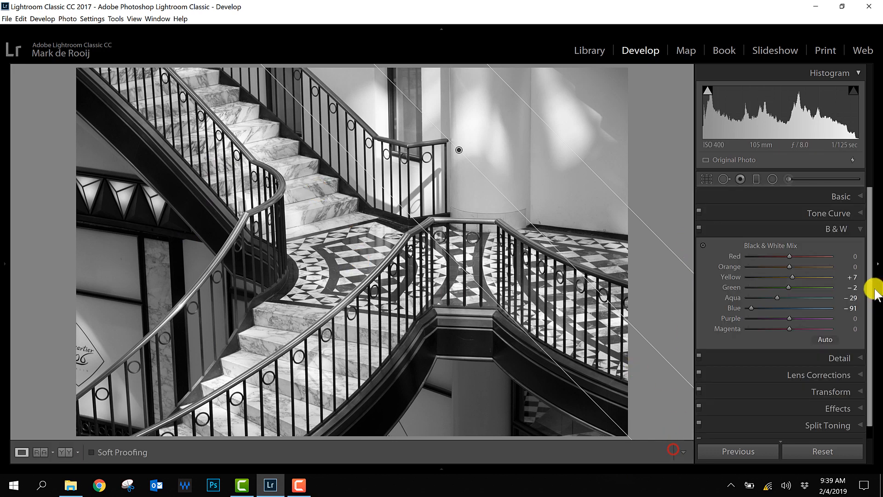
Step: Add a post-crop vignette with Amount −43, Feather 67, Roundness +49 and Midpoint 53
left_click(823, 408)
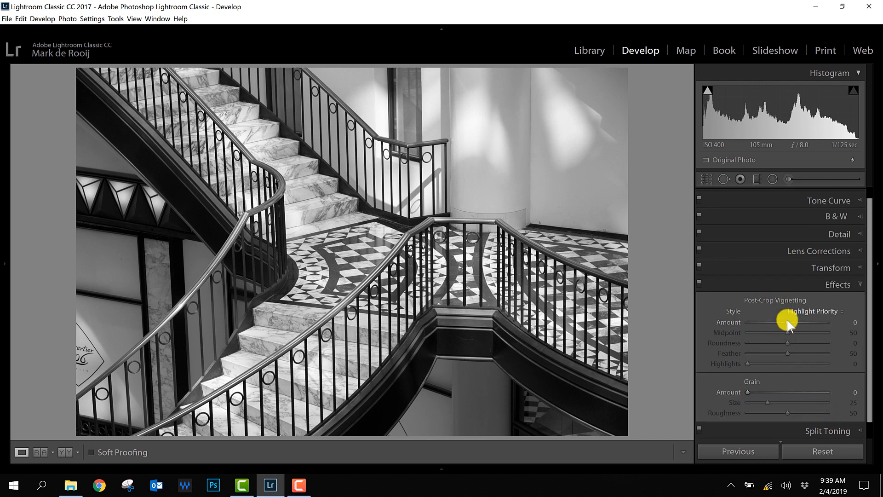
left_click_drag(788, 321, 770, 326)
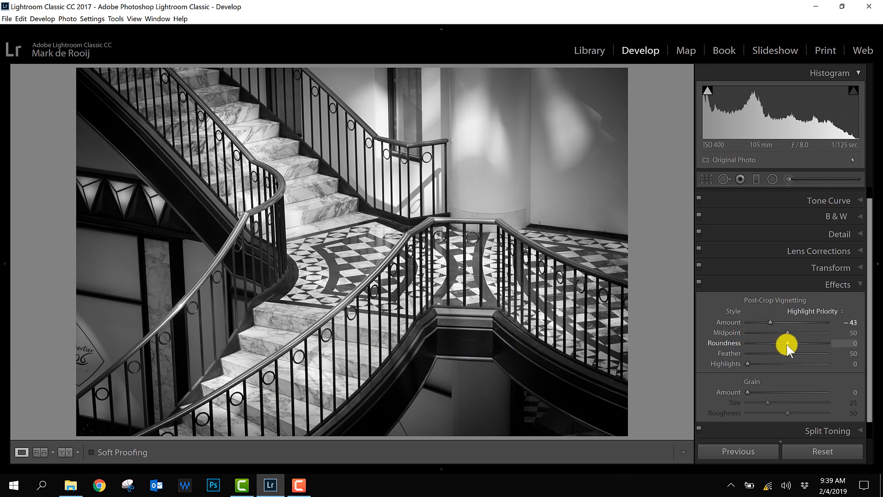
left_click_drag(789, 353, 801, 354)
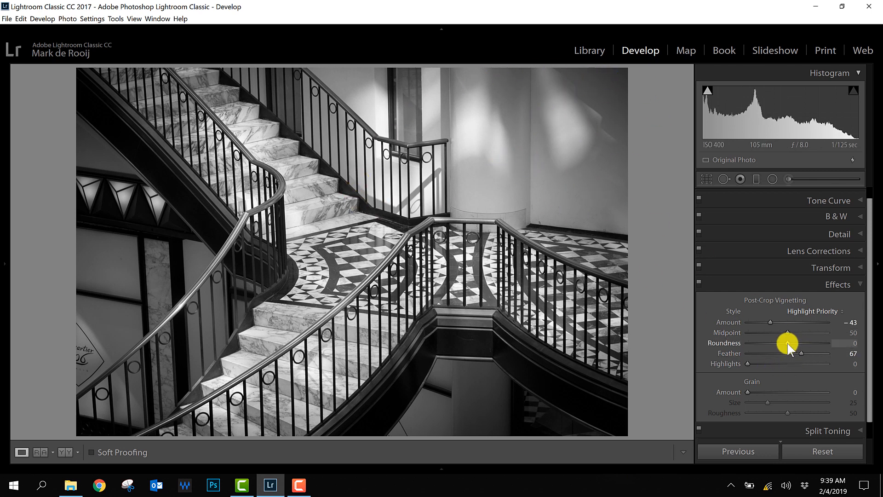
left_click_drag(787, 340, 810, 343)
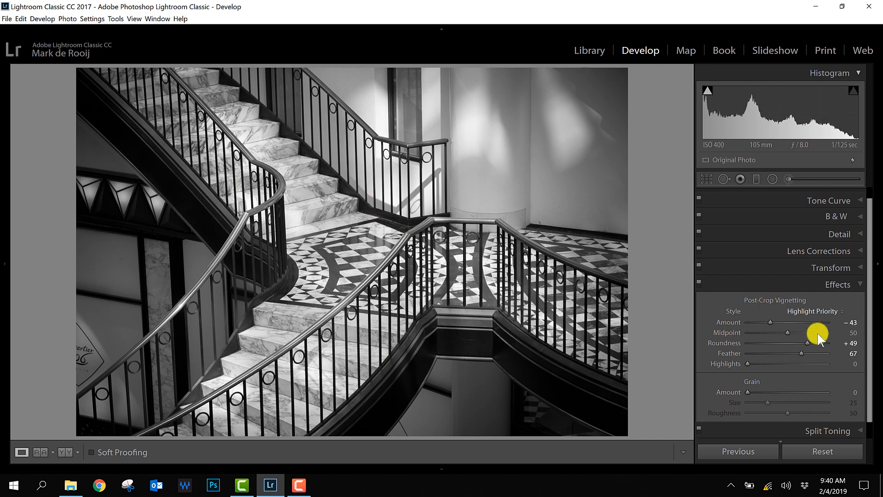
mouse_move(787, 333)
left_mouse_down()
mouse_move(759, 332)
mouse_move(790, 332)
left_mouse_up()
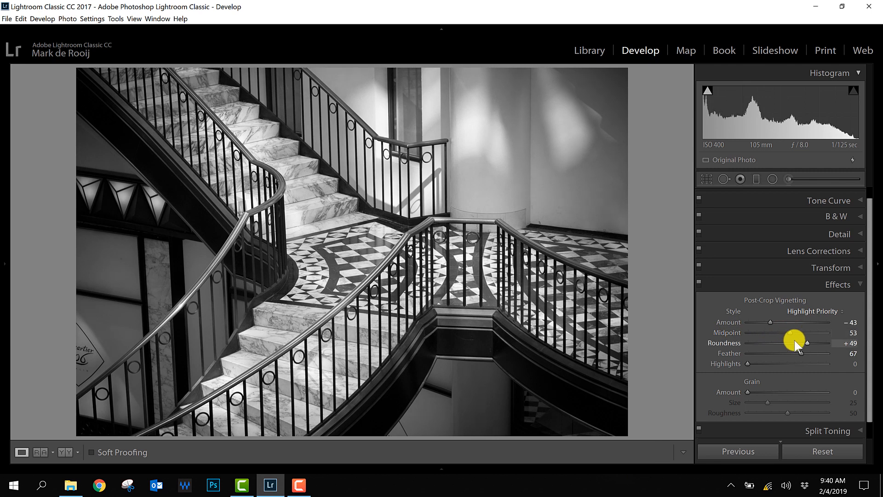
Step: Review the applied Basic, Tone Curve, B&W and Effects settings one after another
left_click_drag(869, 328, 864, 281)
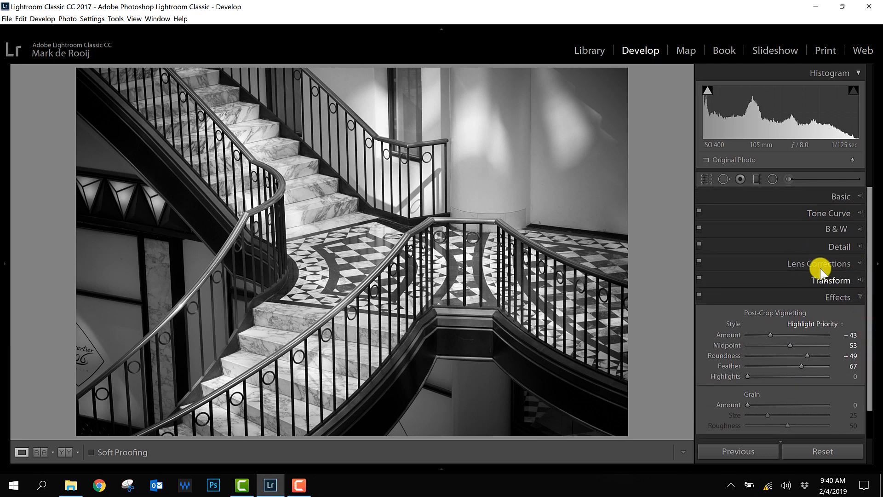
left_click(840, 197)
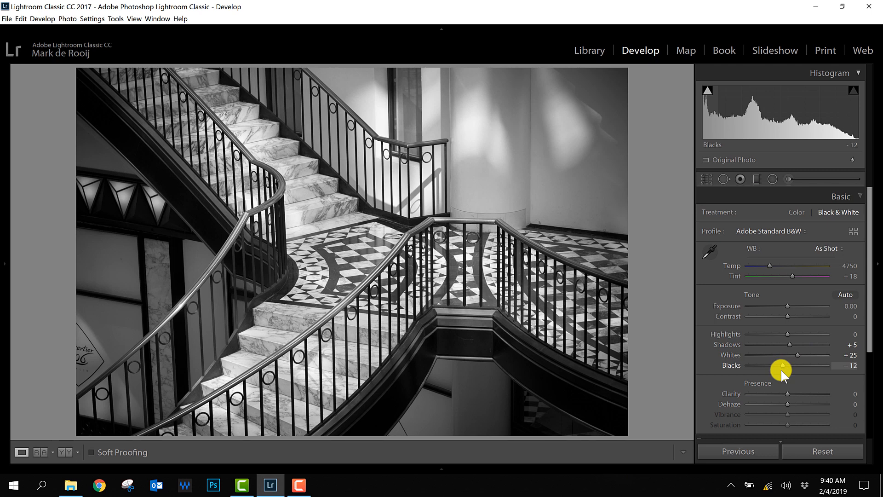
left_click(771, 194)
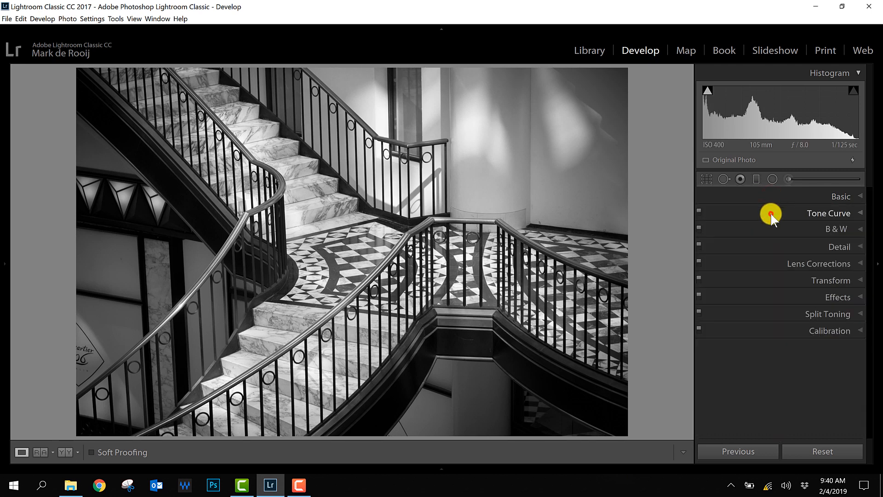
left_click(770, 214)
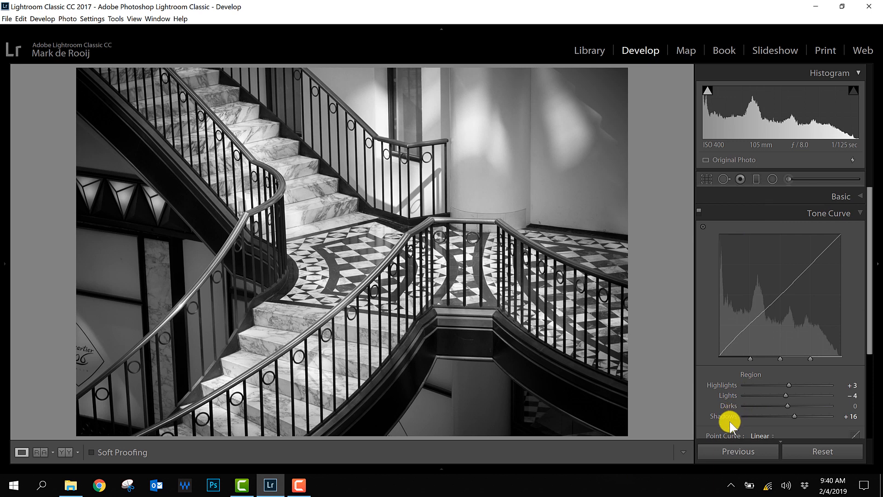
left_click(747, 216)
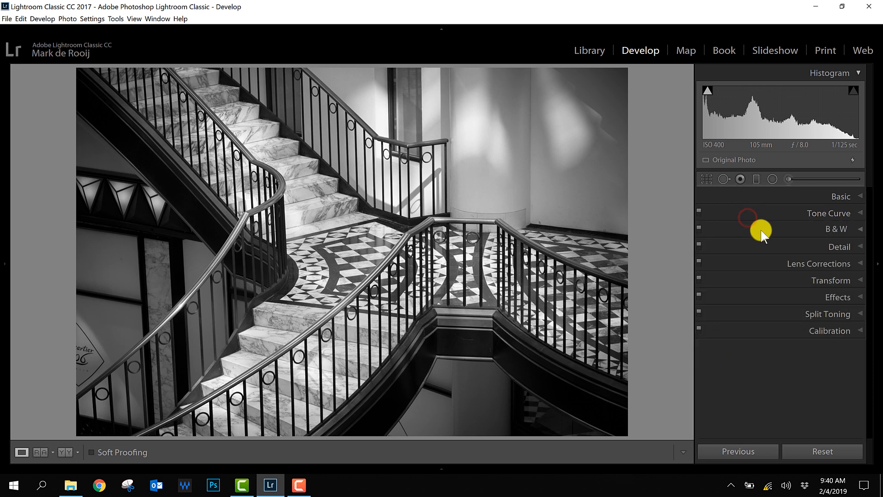
left_click(761, 230)
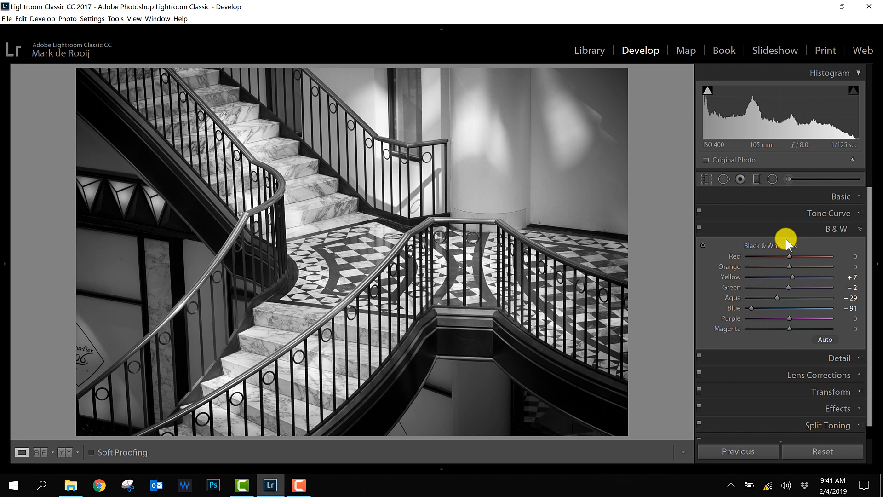
left_click(802, 230)
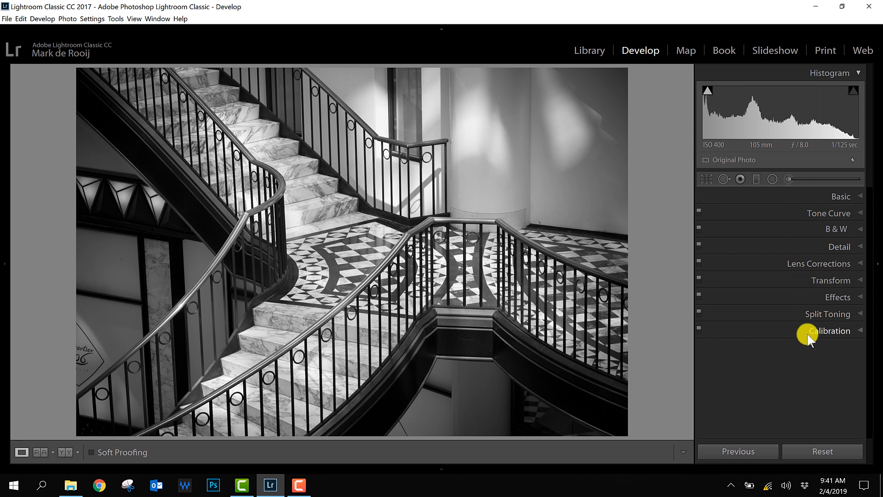
left_click(788, 297)
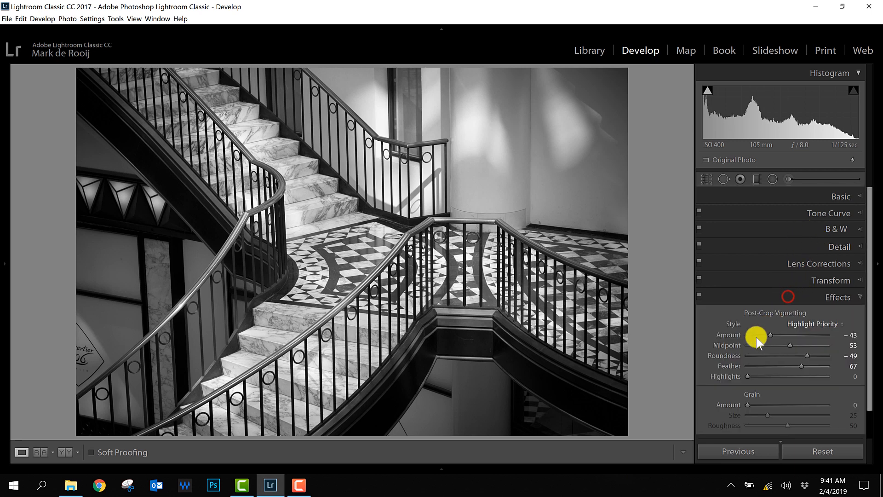